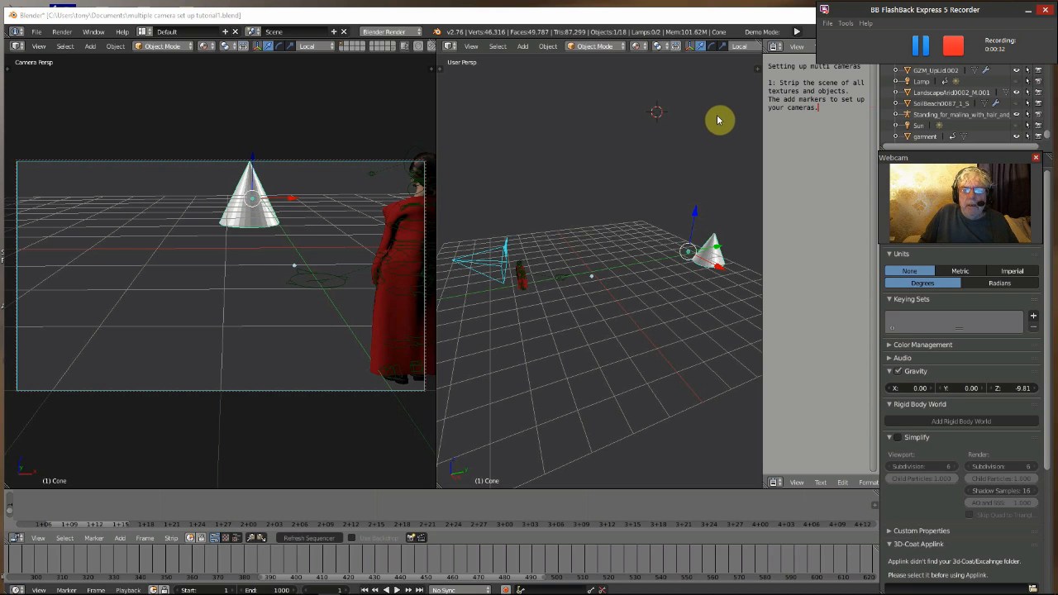
Select the camera and move it along its local Y axis
left_click(776, 16)
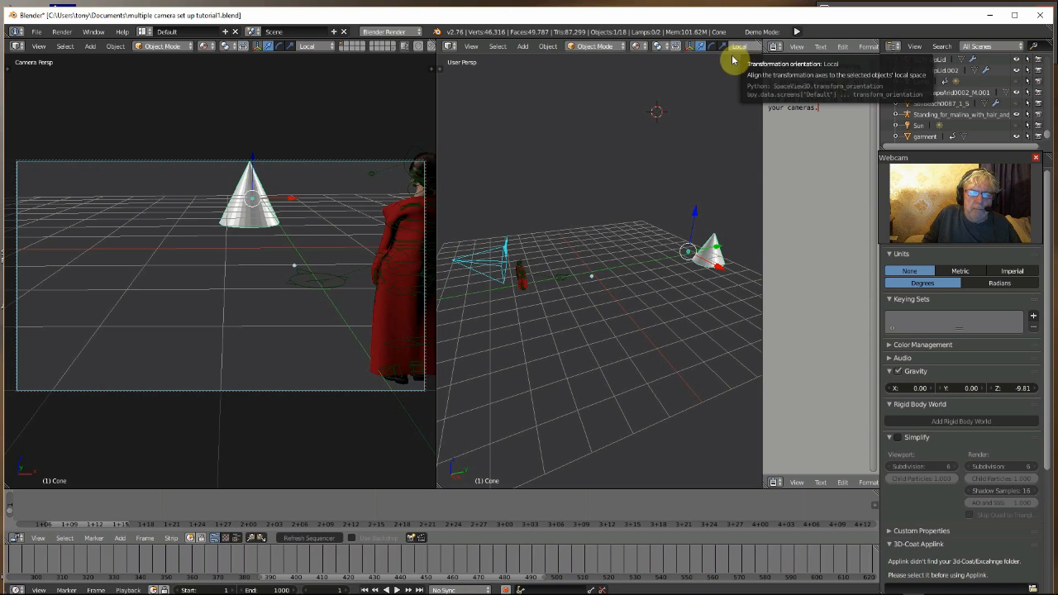
right_click(506, 246)
key("g")
key("y")
key("y")
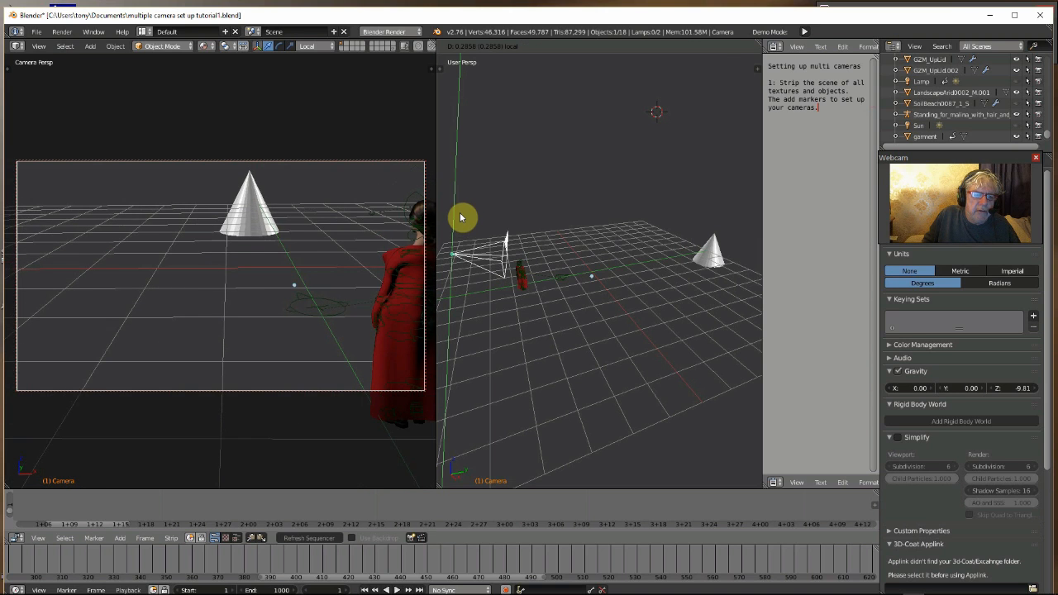
left_click(461, 218)
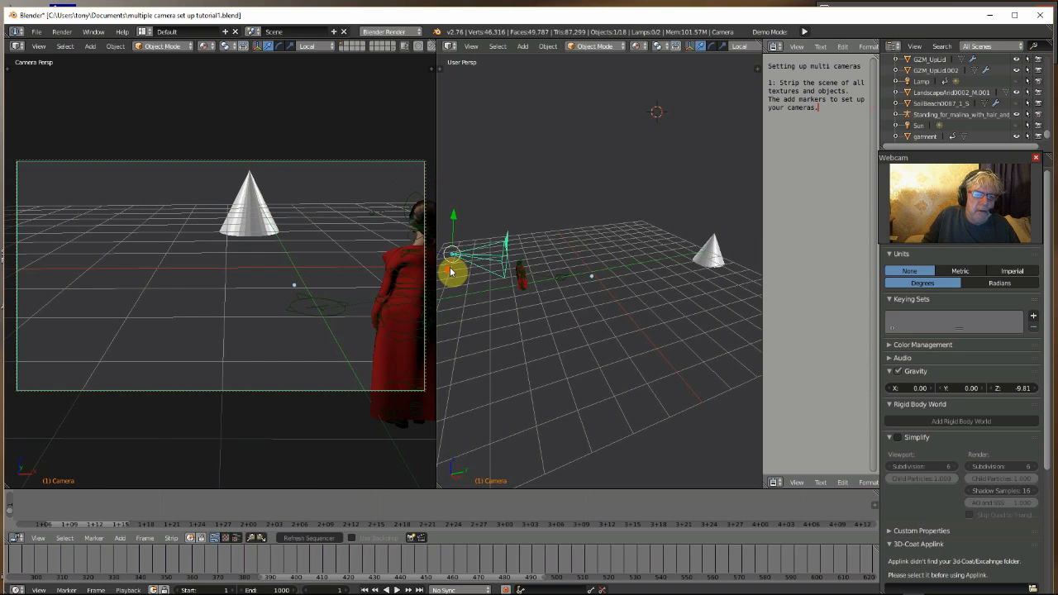
Move the selected camera along its local X axis
key("g")
key("x")
key("x")
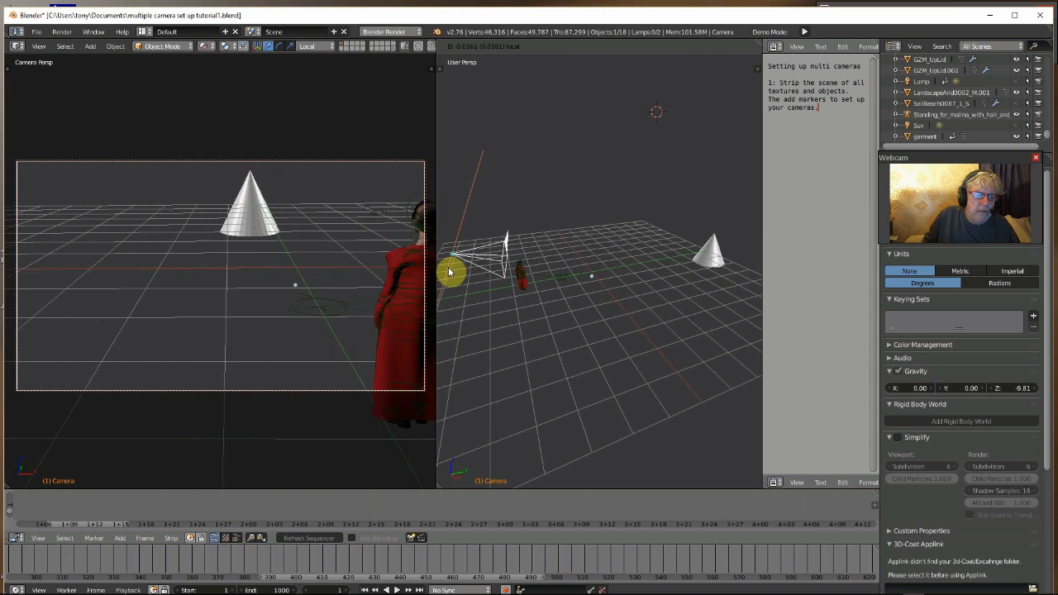
left_click(449, 262)
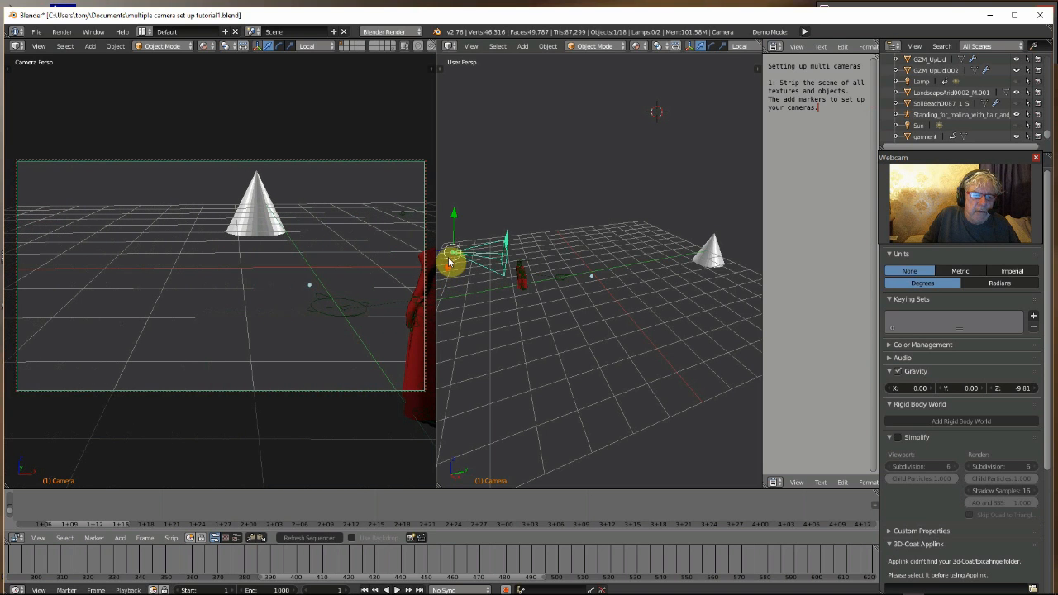
Rotate the camera with the rotation manipulator so it frames the standing figure
left_click(711, 45)
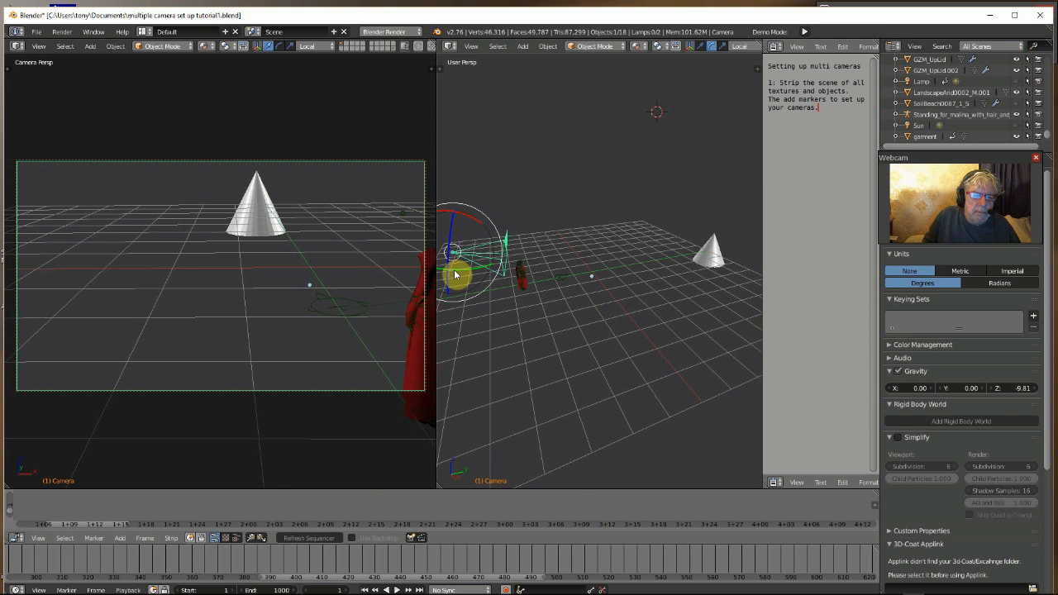
left_click_drag(455, 274, 456, 276)
left_click_drag(489, 218, 486, 215)
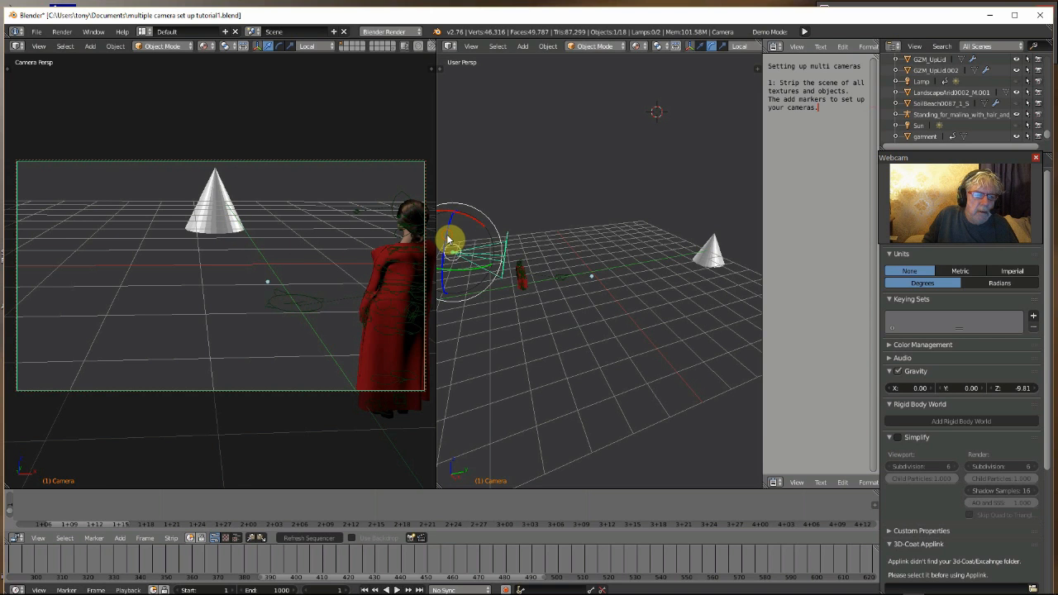
left_click_drag(448, 241, 452, 247)
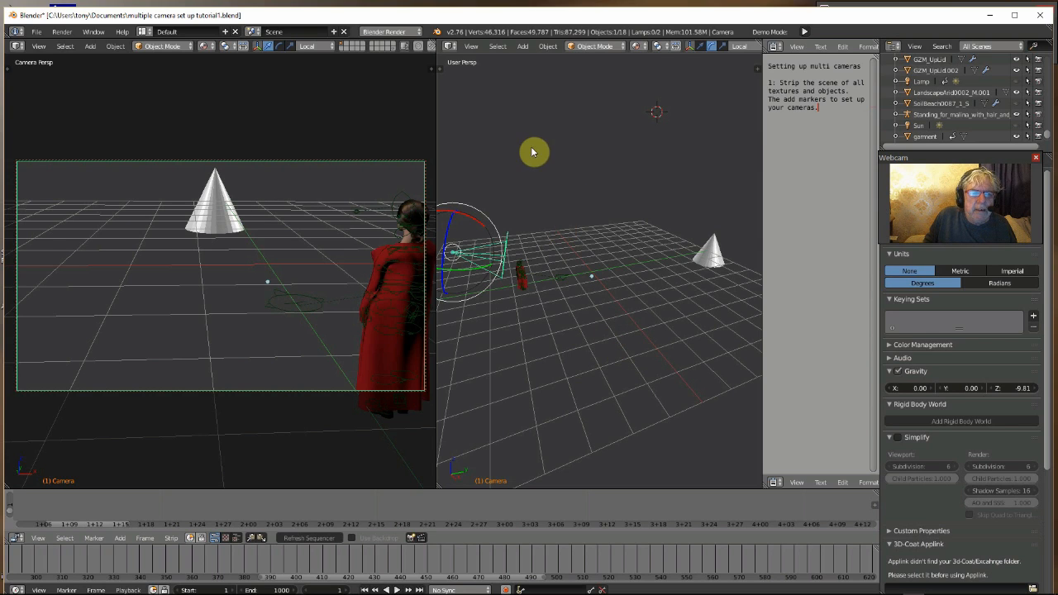
left_click(689, 47)
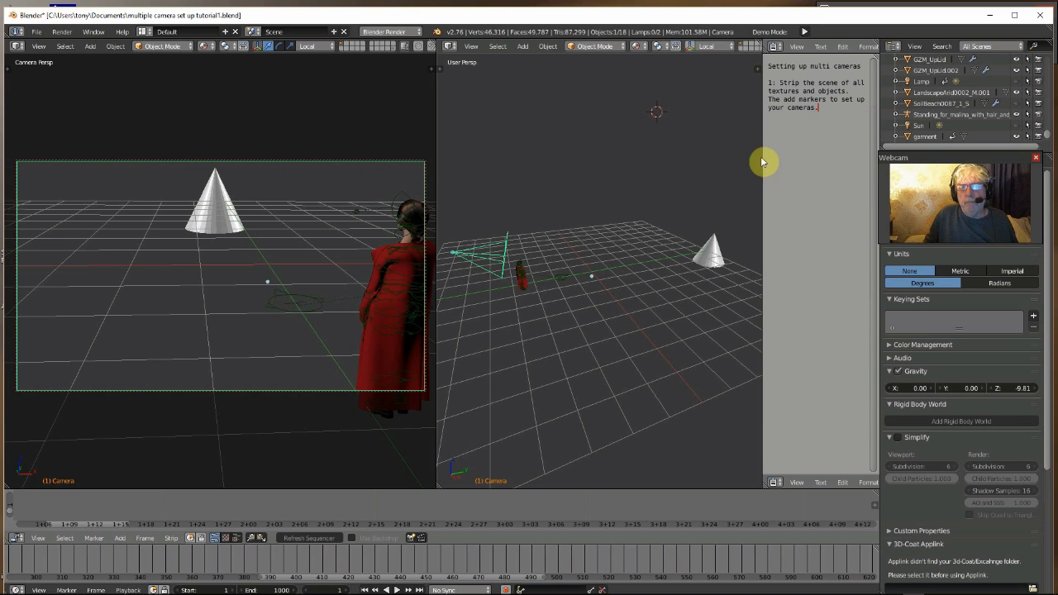
Duplicate the camera and place the copy higher above the scene
left_click_drag(929, 159, 934, 57)
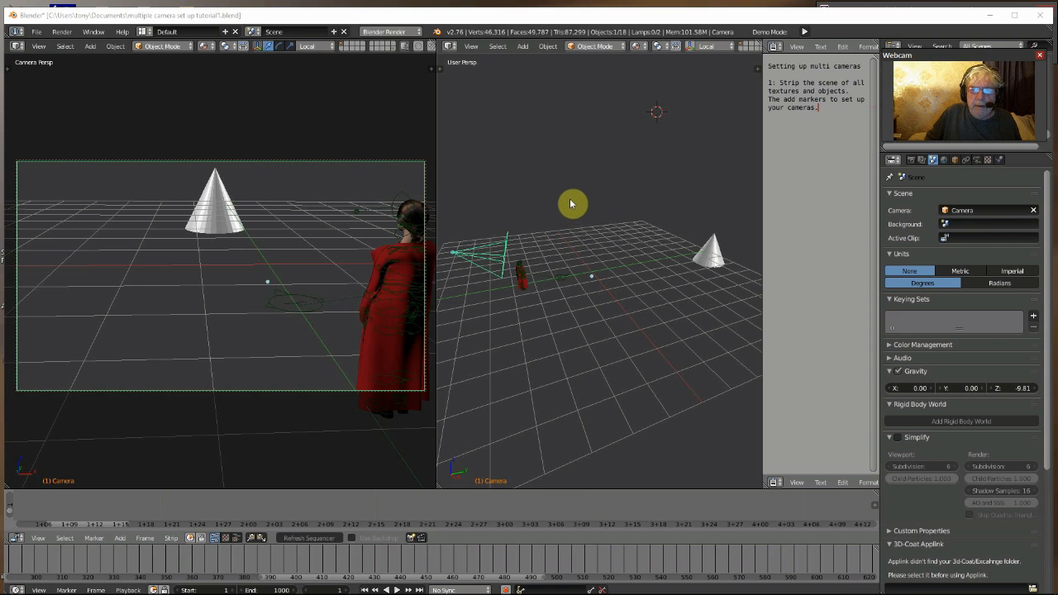
right_click(506, 247)
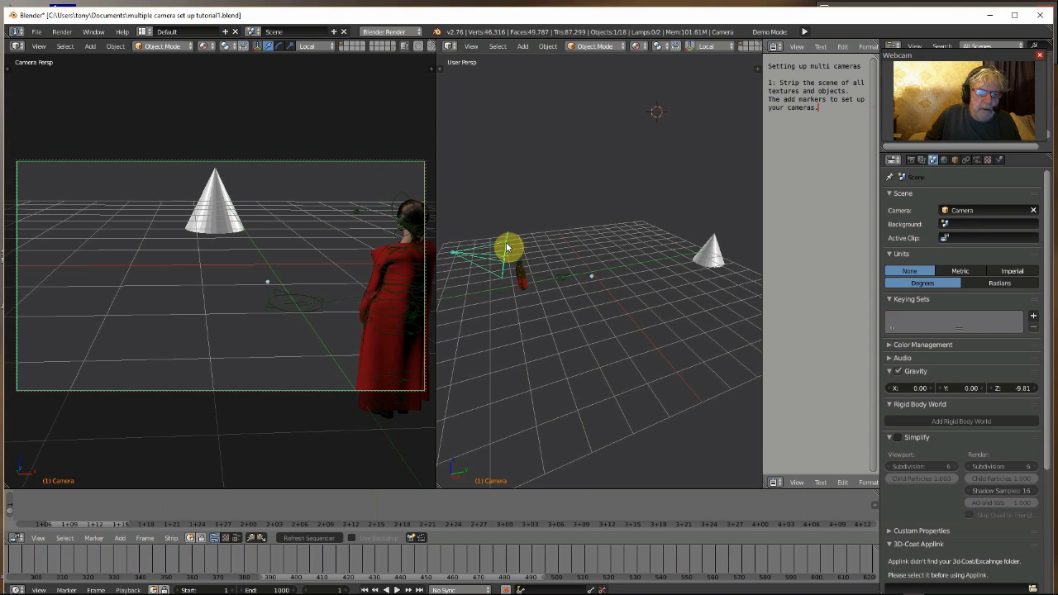
middle_click_drag(579, 300, 559, 297)
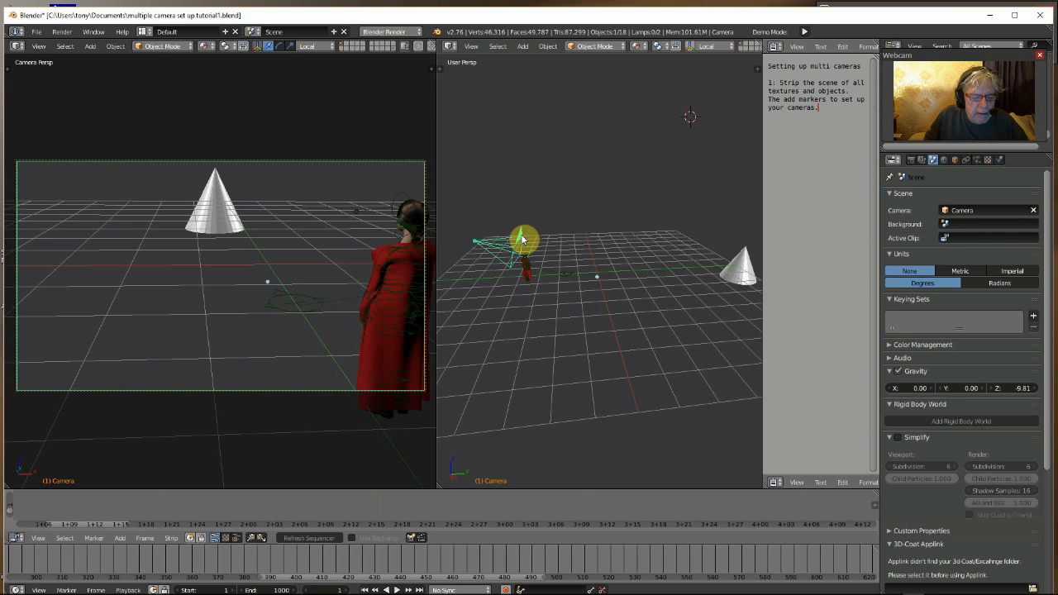
key("shift+d")
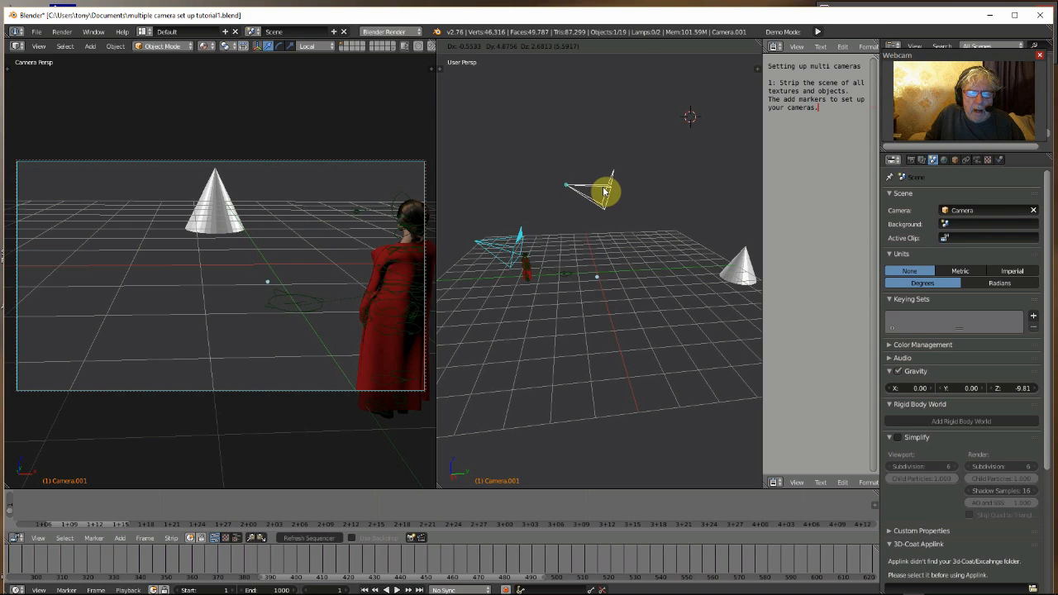
left_click(605, 192)
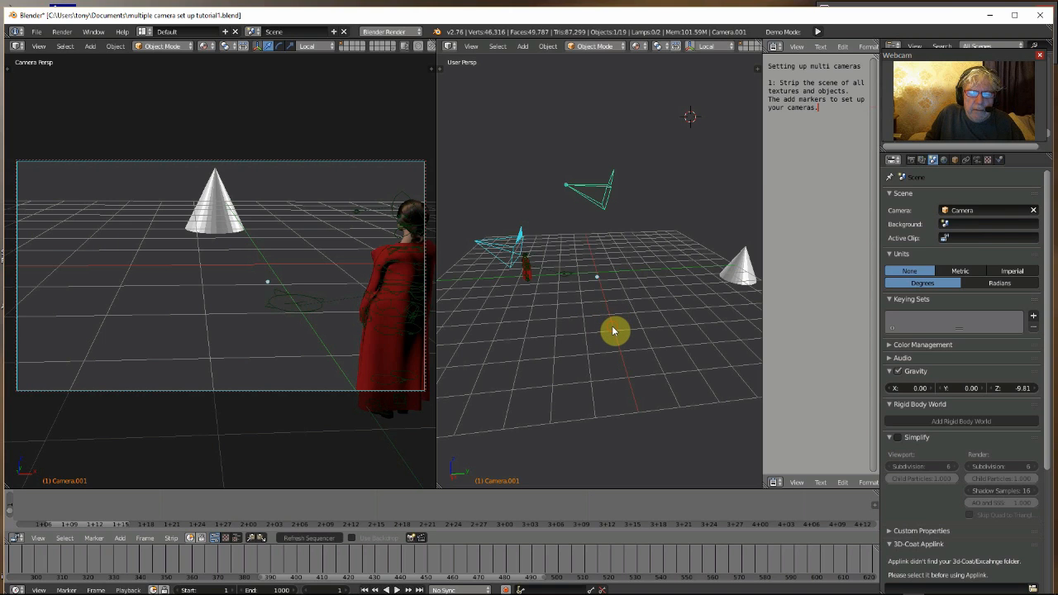
Add a new camera at the 3D cursor
left_click(527, 47)
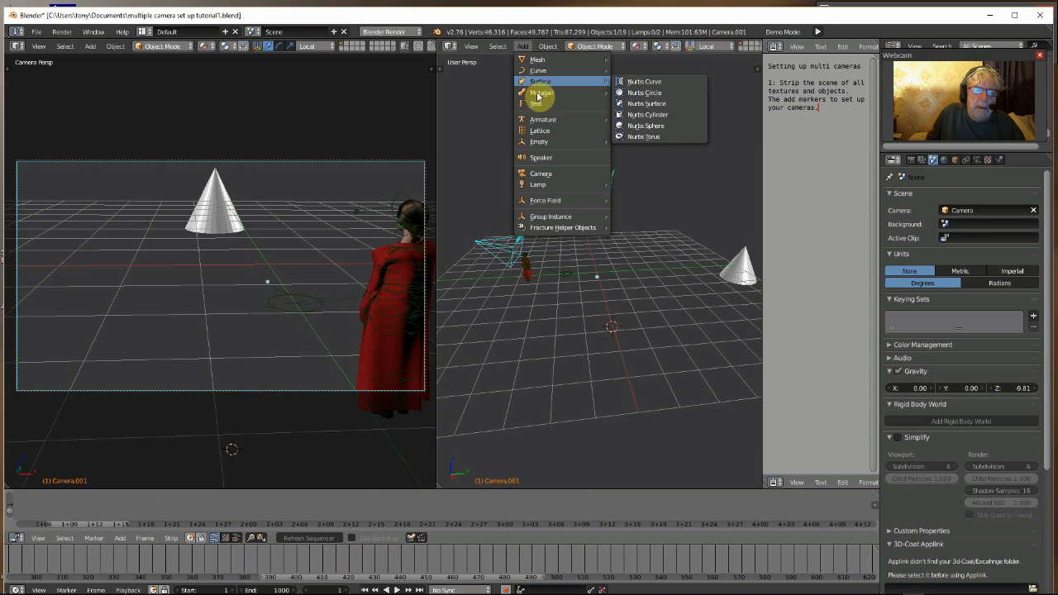
left_click(542, 174)
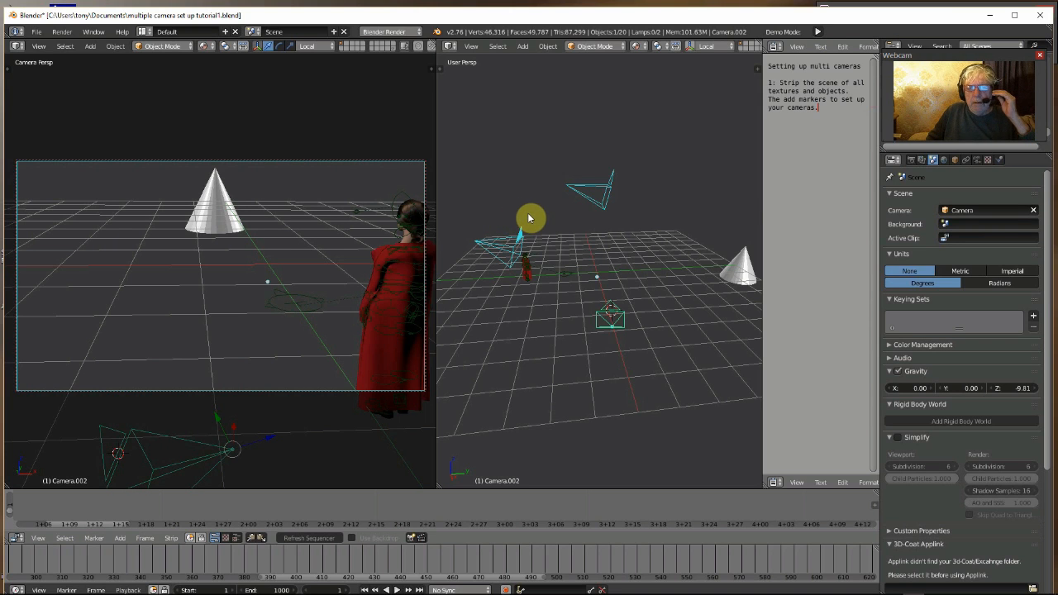
Select the duplicated camera and set Camera.001 as the scene's active camera
left_click_drag(762, 199, 866, 212)
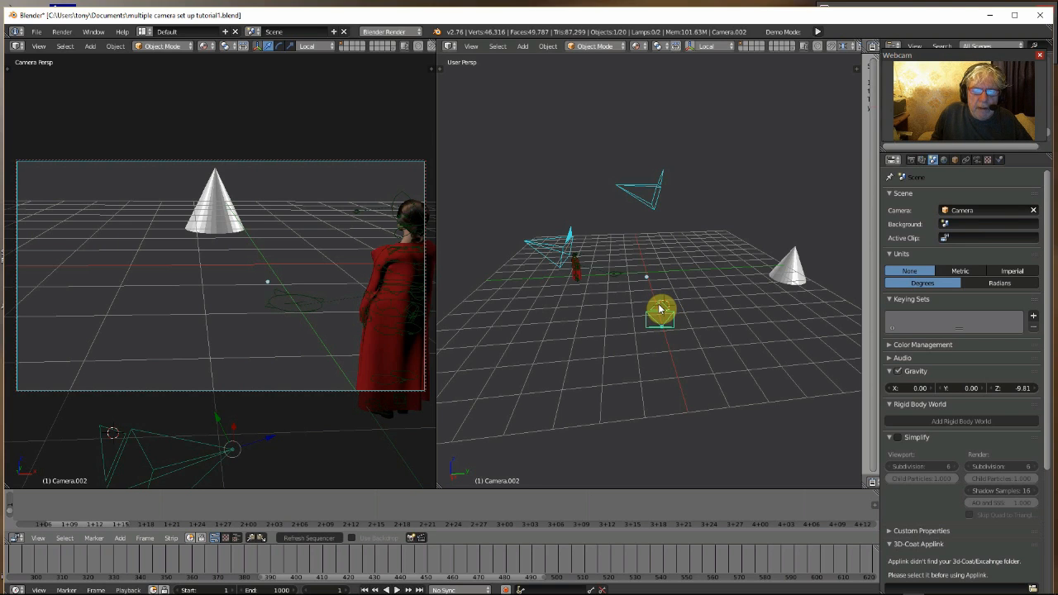
right_click(658, 187)
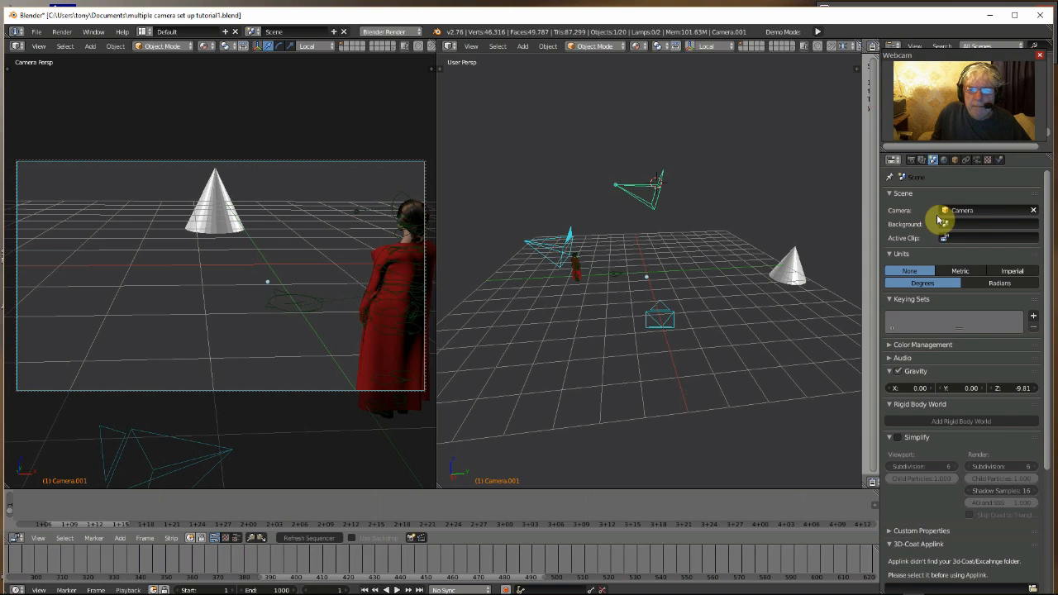
left_click(965, 210)
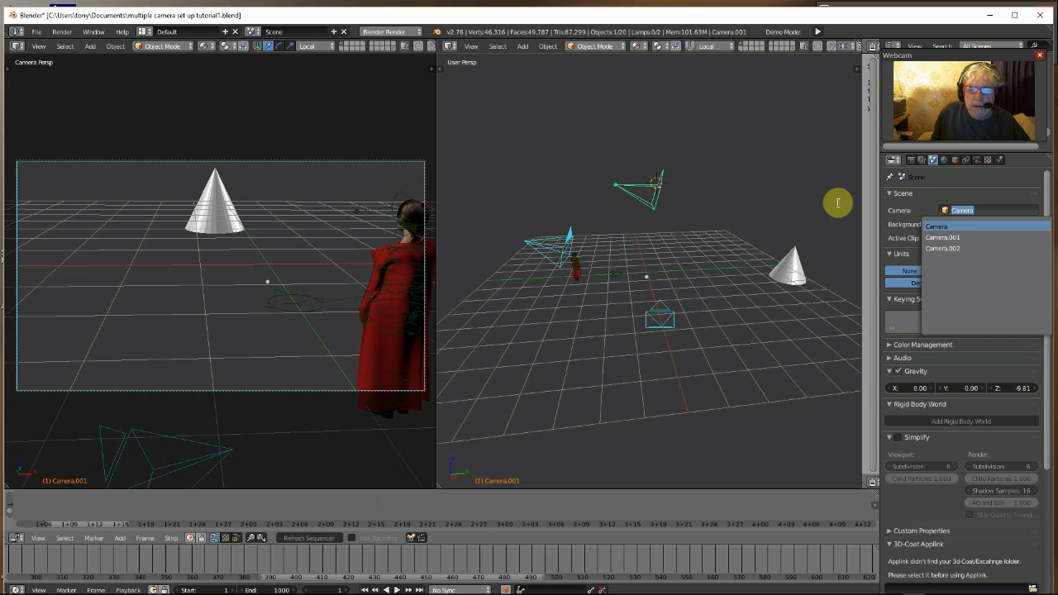
left_click(935, 237)
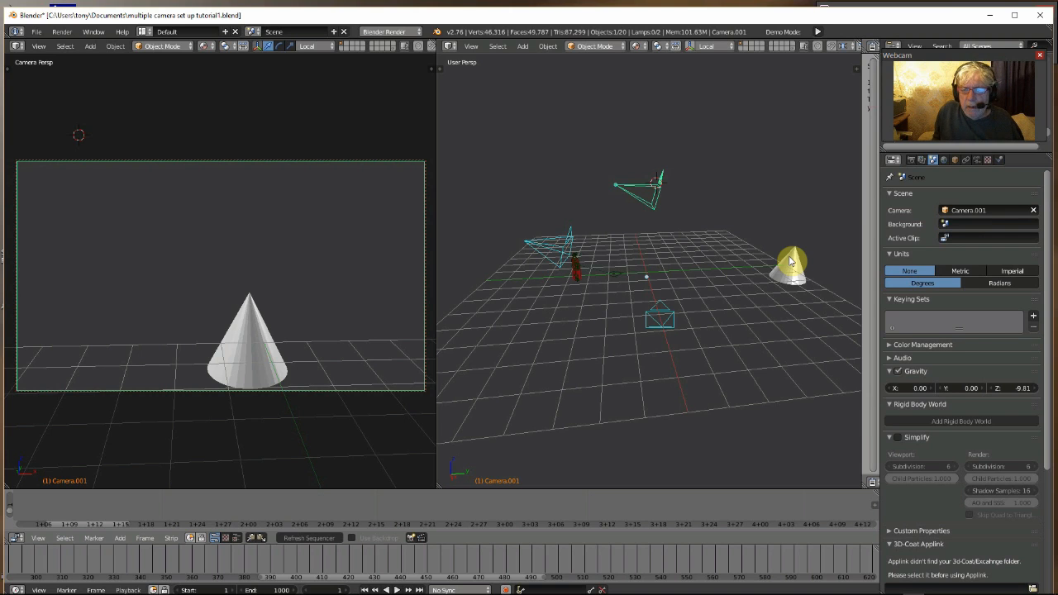
Switch the scene's active camera to Camera.002
left_click(946, 212)
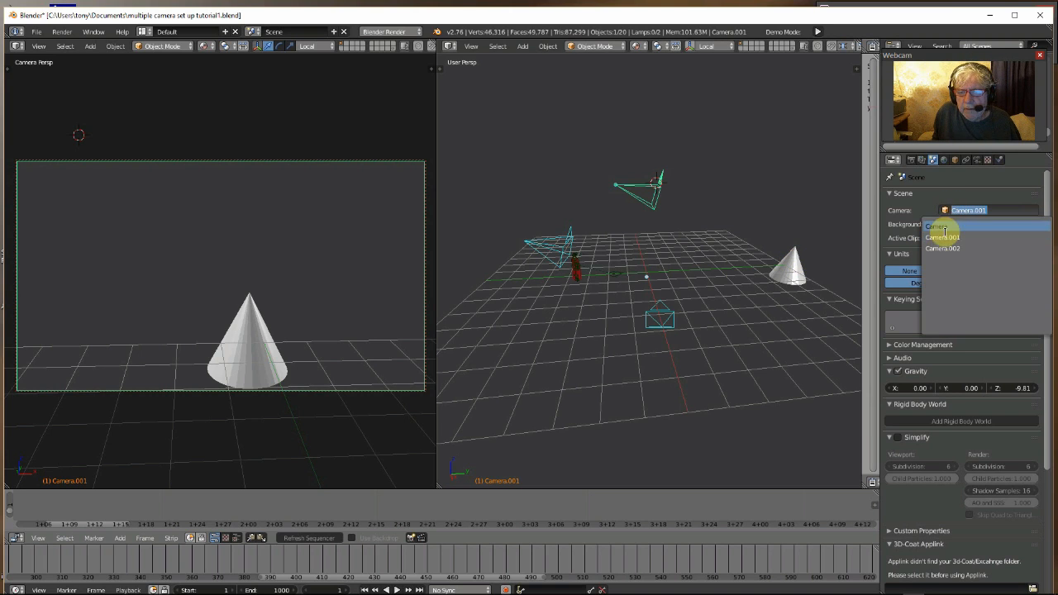
left_click(941, 248)
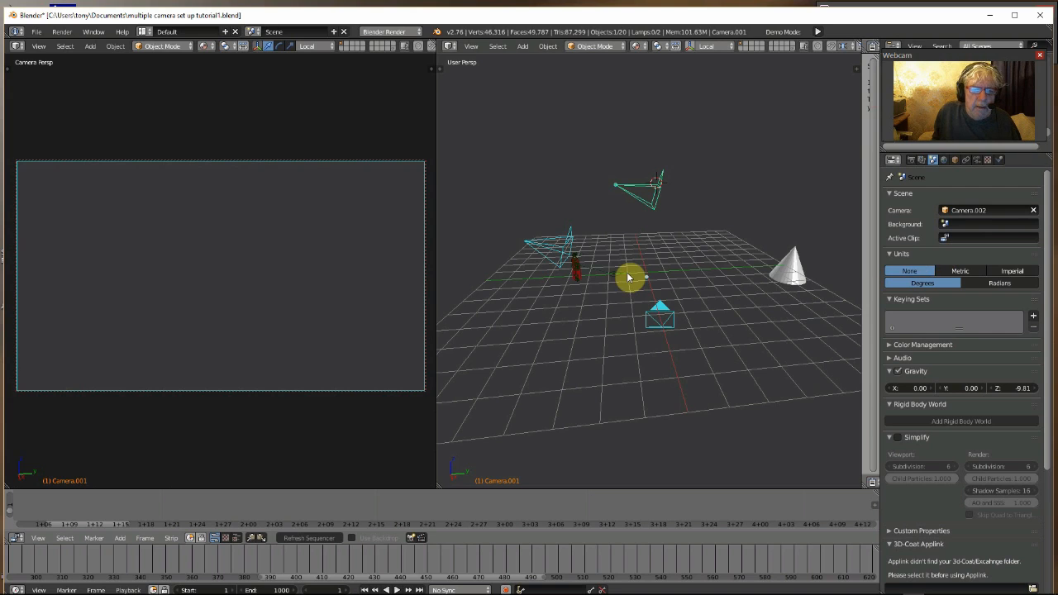
Select the new camera and raise it with the translate manipulator
left_click(629, 314)
right_click(657, 315)
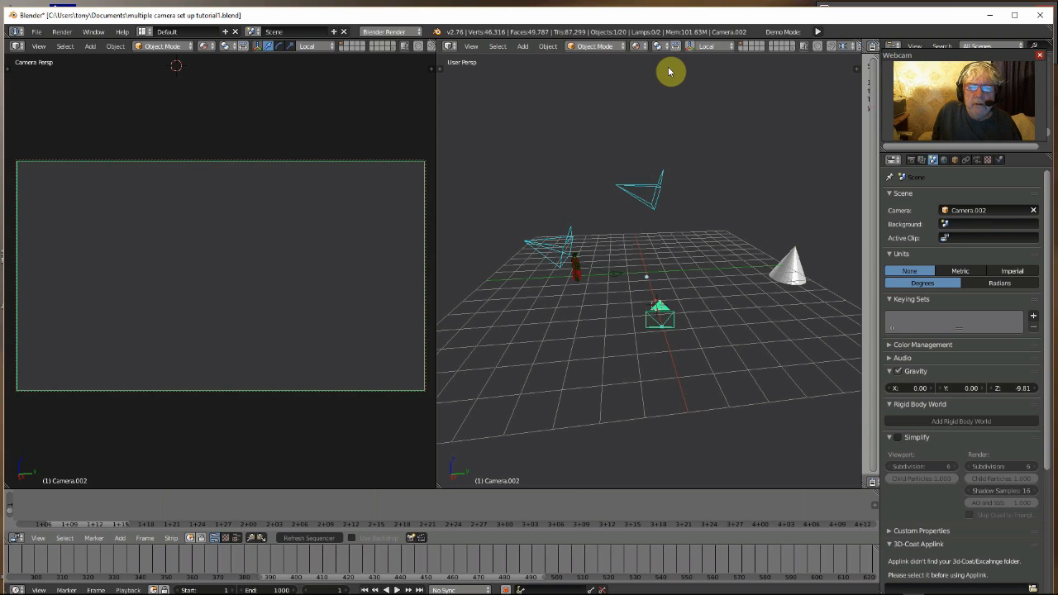
left_click(691, 46)
left_click(701, 46)
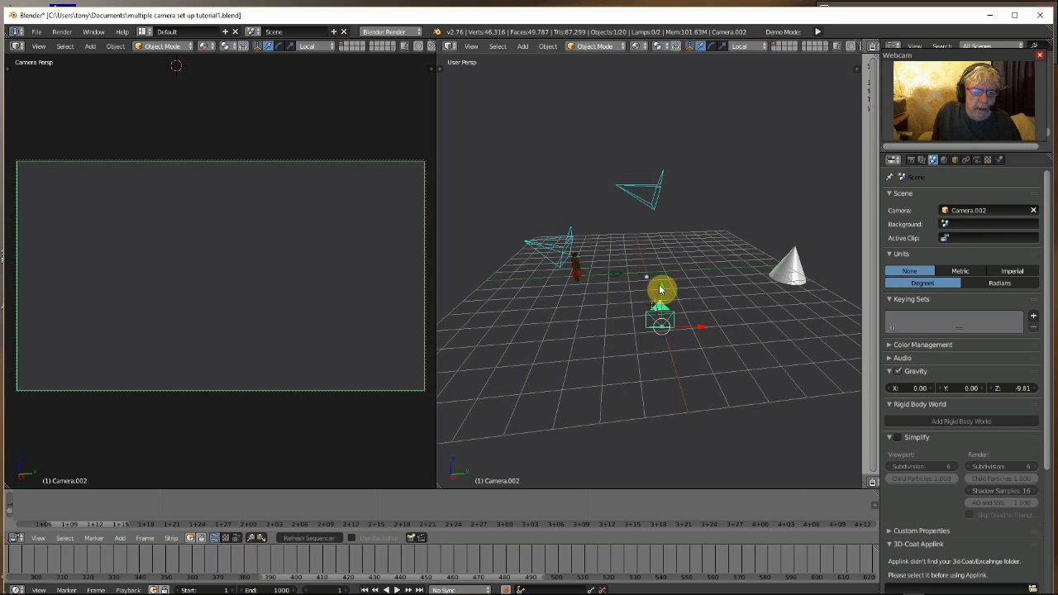
left_click_drag(661, 290, 665, 182)
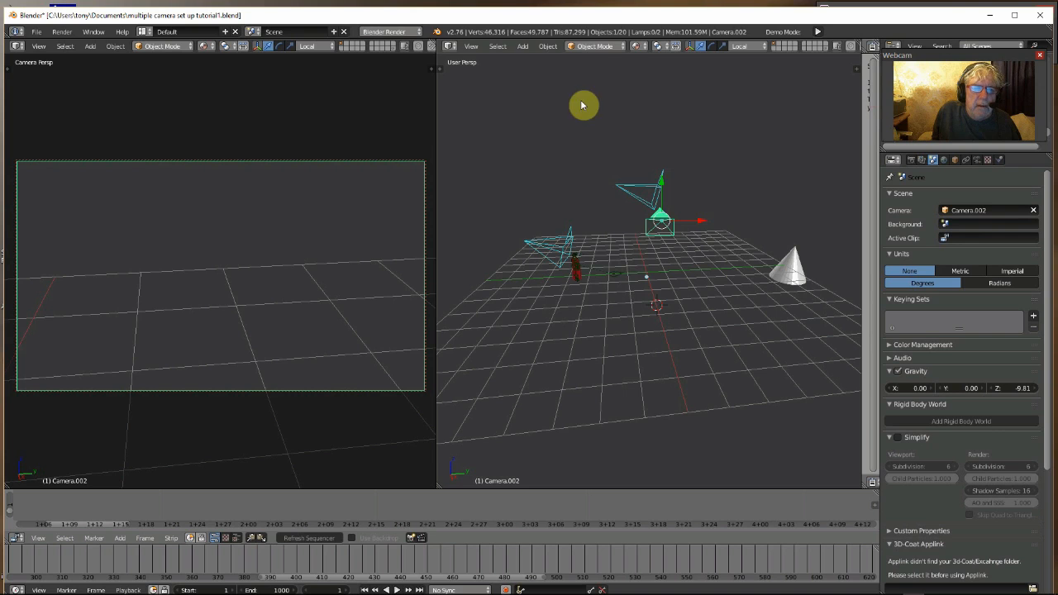
Rotate the new camera so it points down toward the figure
left_click(711, 48)
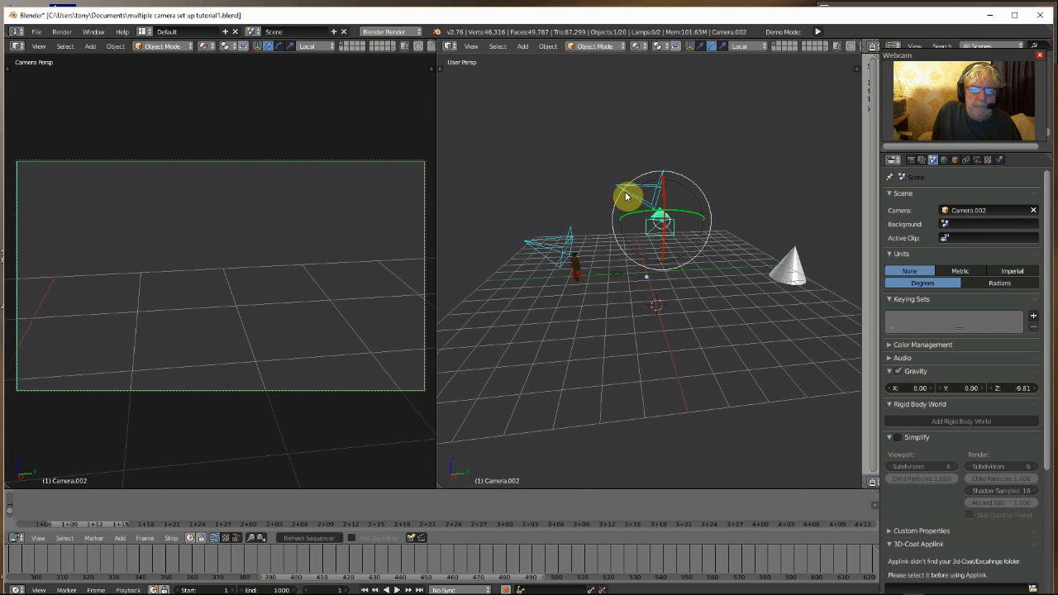
left_click_drag(658, 214, 673, 217)
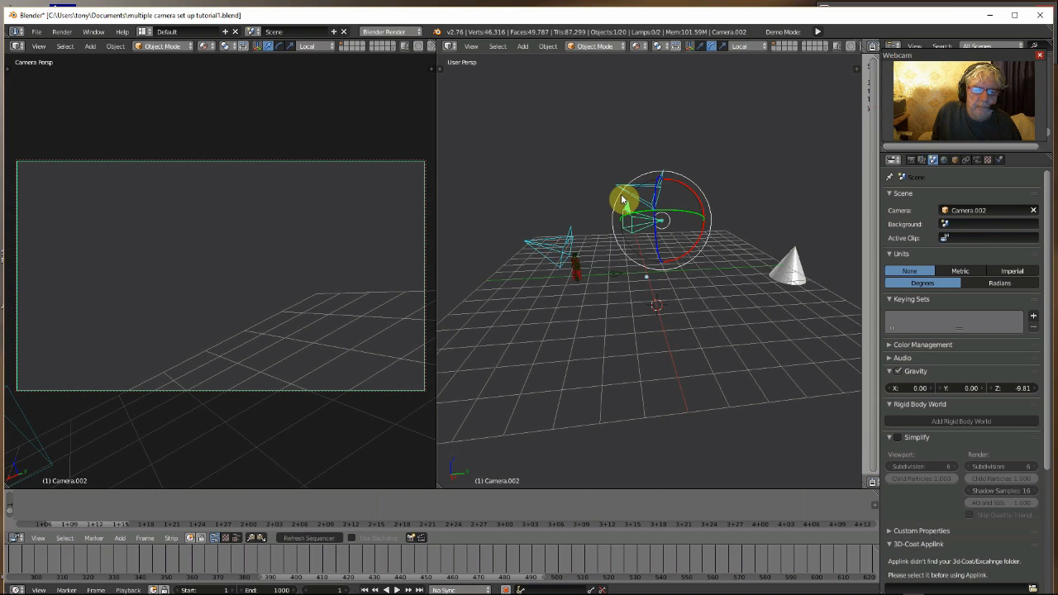
key("r")
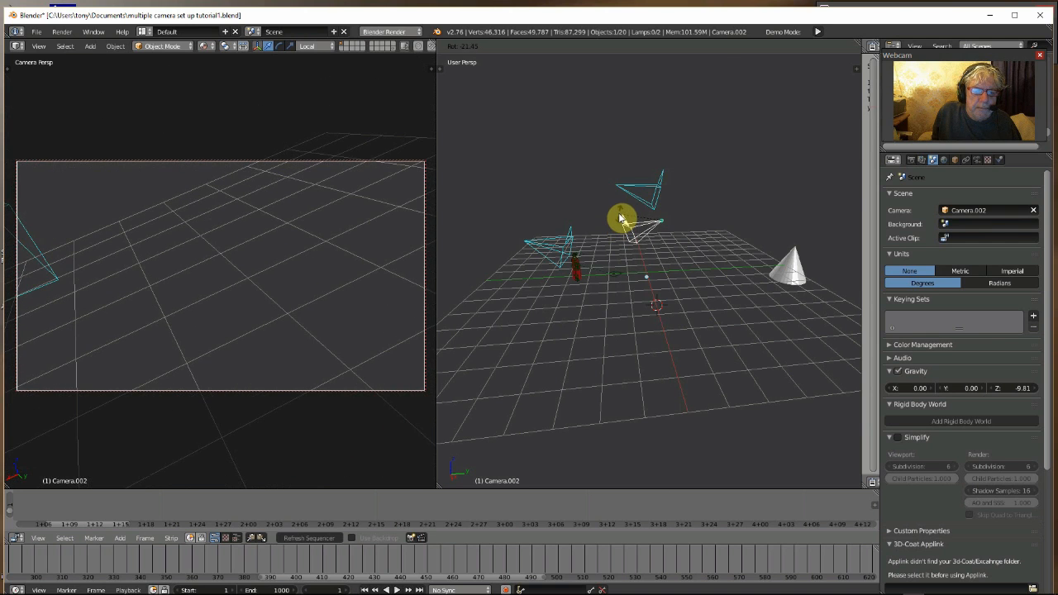
left_click(620, 217)
left_click_drag(673, 205, 704, 209)
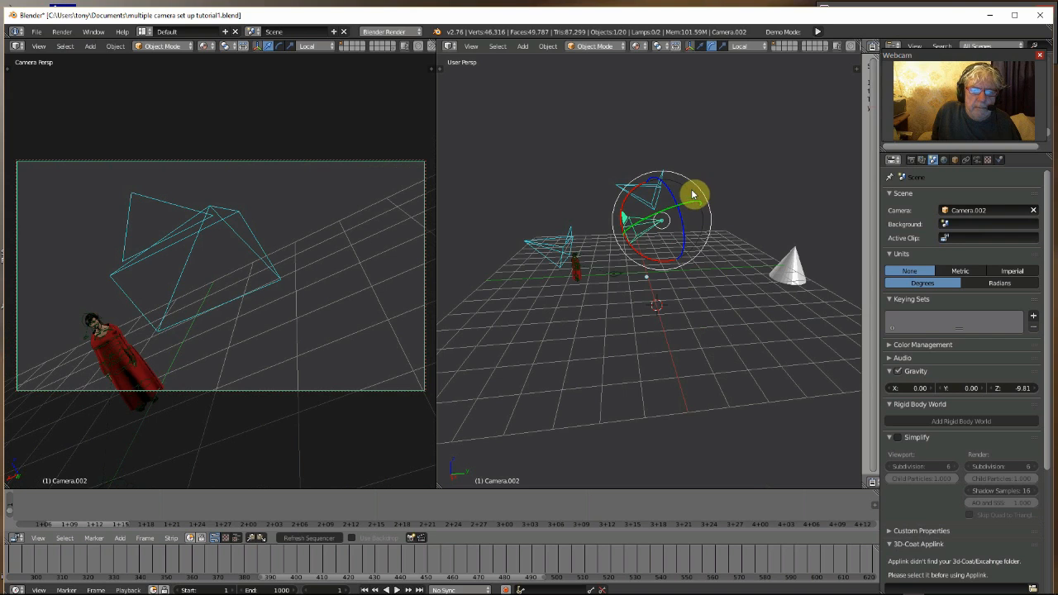
mouse_move(666, 212)
left_mouse_down()
mouse_move(676, 202)
mouse_move(677, 213)
left_mouse_up()
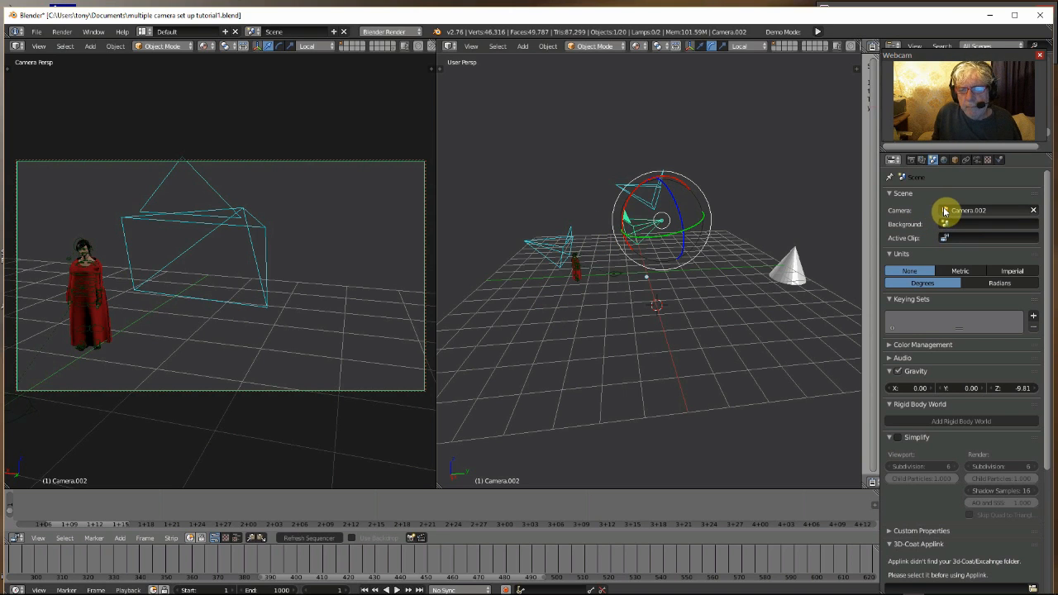
Switch the scene's active camera to Camera and then to Camera.001 to compare views
left_click(945, 211)
left_click(951, 230)
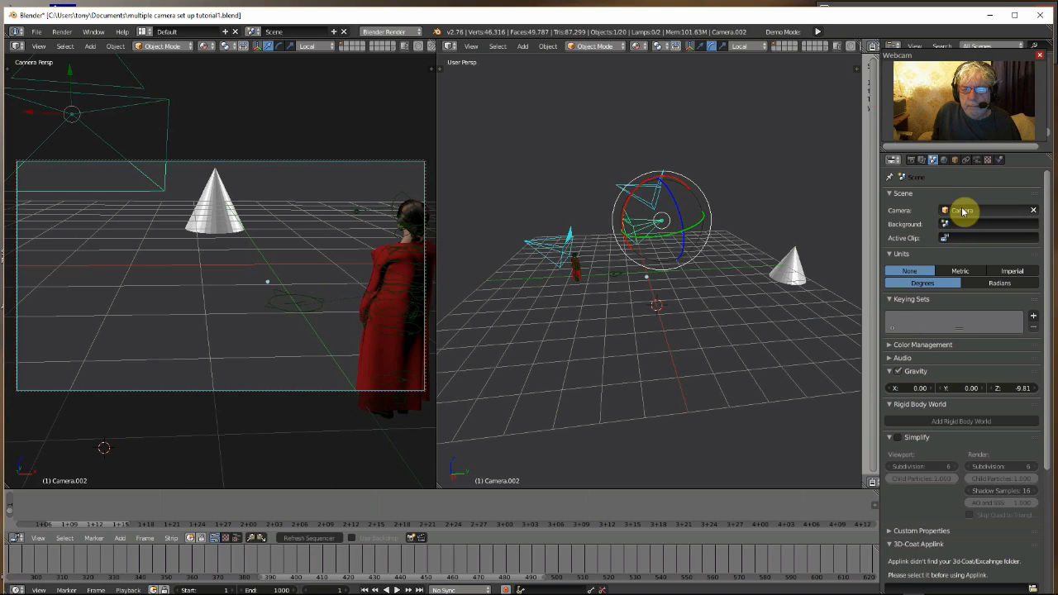
left_click(951, 212)
left_click(955, 237)
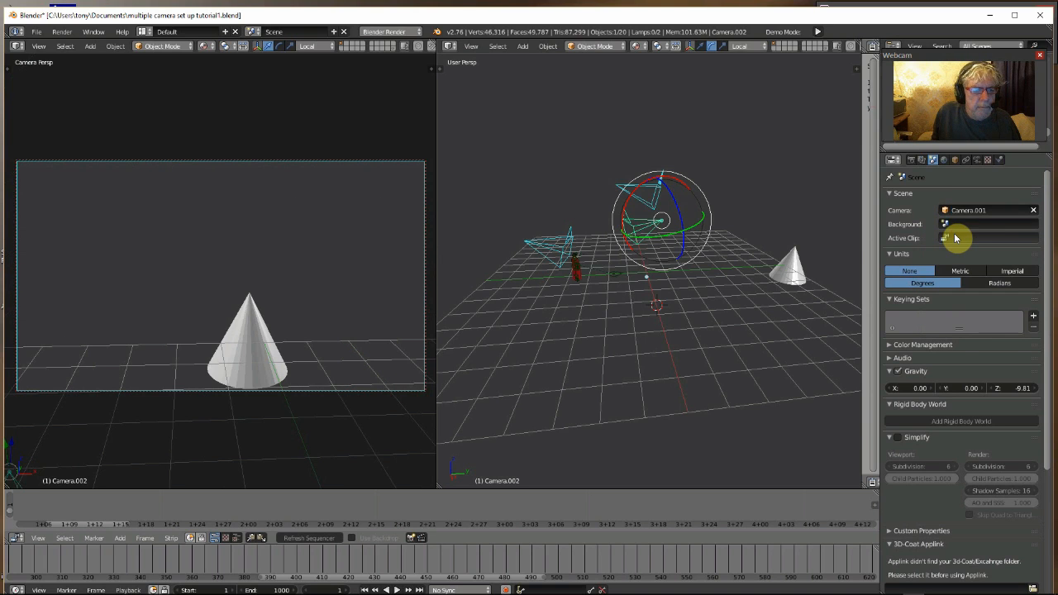
Cycle through the scene cameras, finally setting Camera.002 as the active camera
left_click(954, 211)
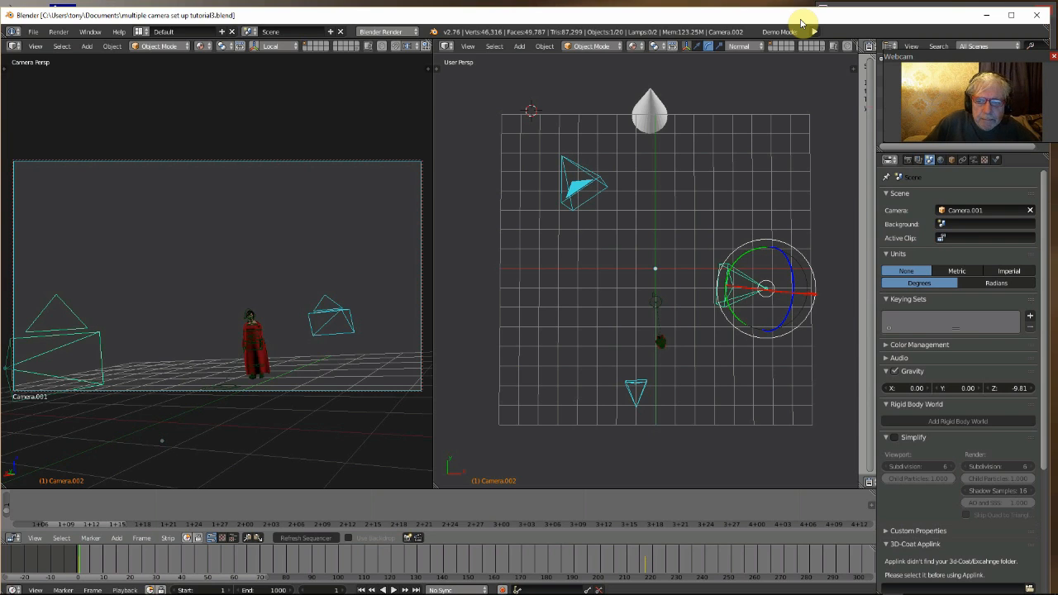
left_click(957, 213)
left_click(955, 234)
left_click(962, 210)
left_click(952, 236)
left_click(959, 214)
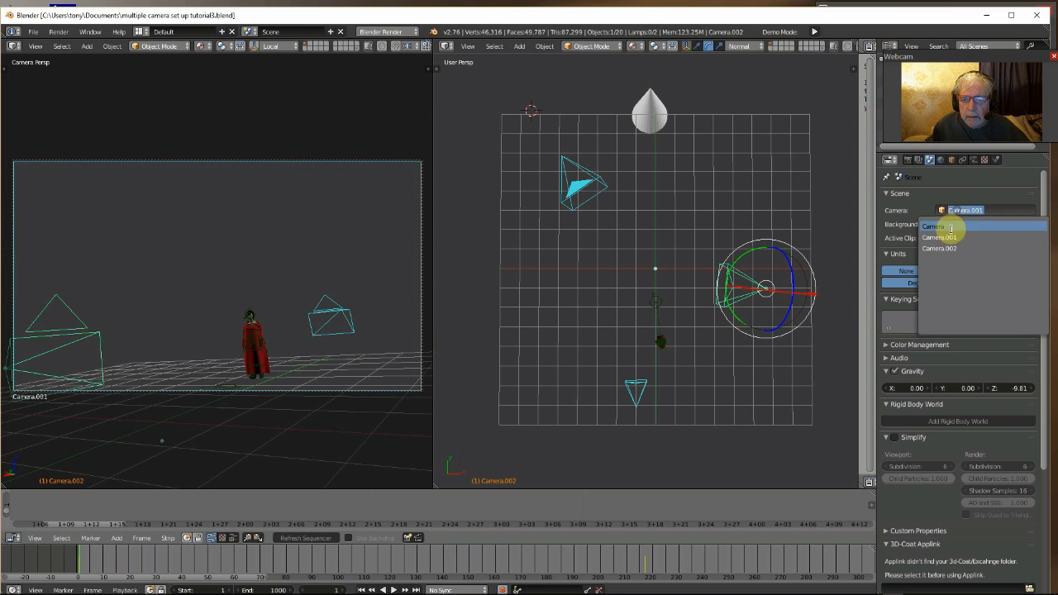
left_click(946, 243)
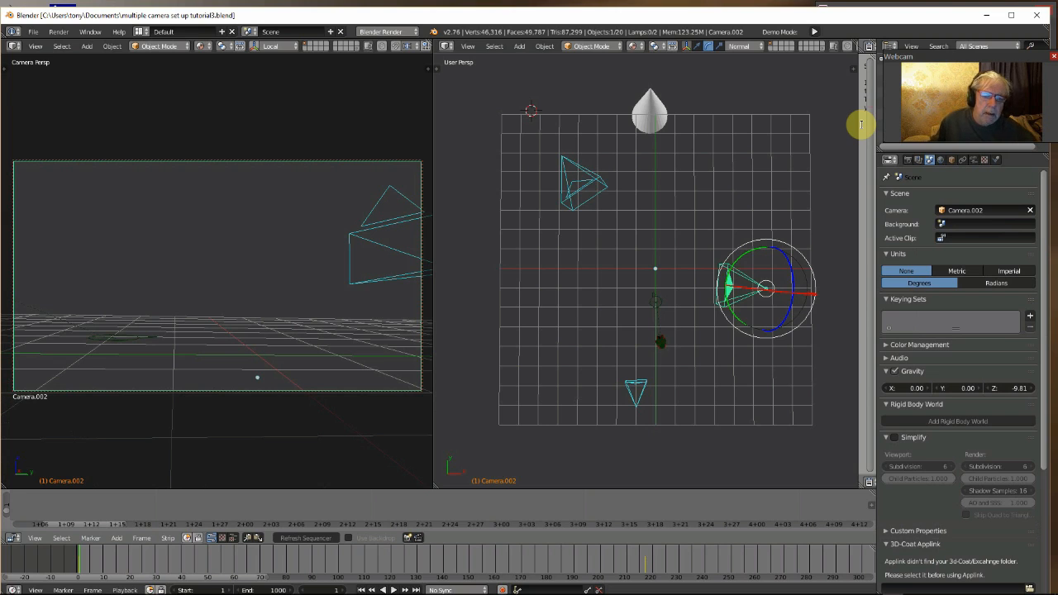